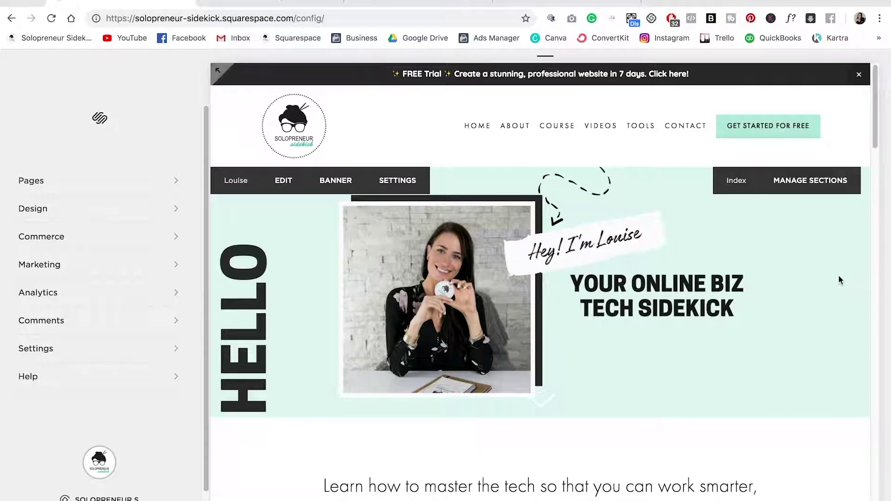
# Step: Review the Analytics 101, Domain 101 and 2 Awesome New Squarespace Features YouTube videos
pyautogui.click(286, 4)
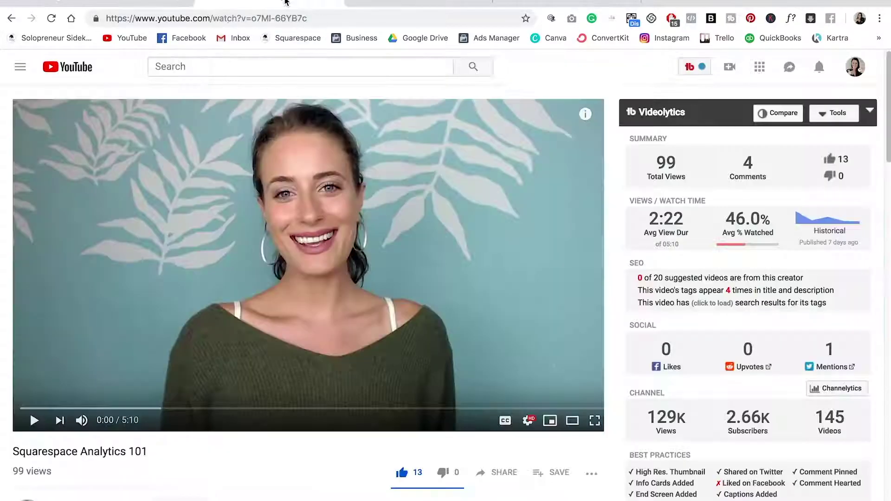
pyautogui.click(478, 4)
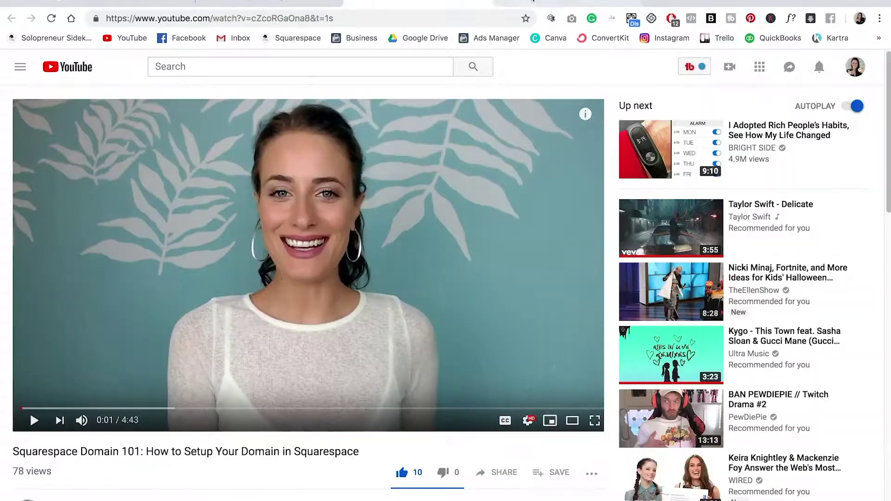
pyautogui.click(547, 3)
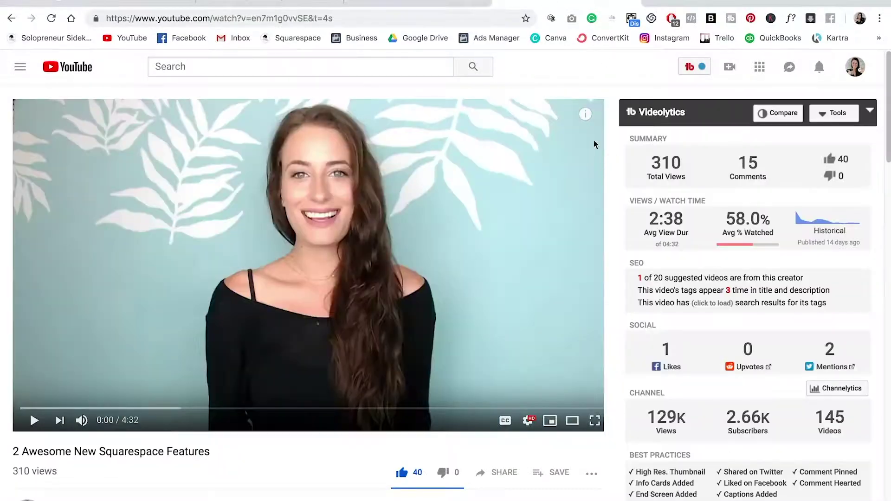
pyautogui.click(142, 3)
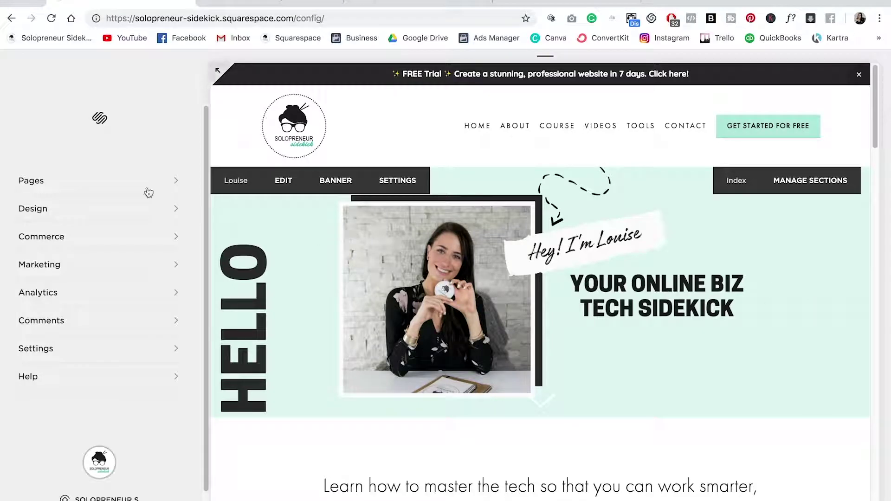
# Step: Add a Gallery page under Not Linked and name it Videos
pyautogui.click(57, 184)
pyautogui.scroll(-5, 197, 278)
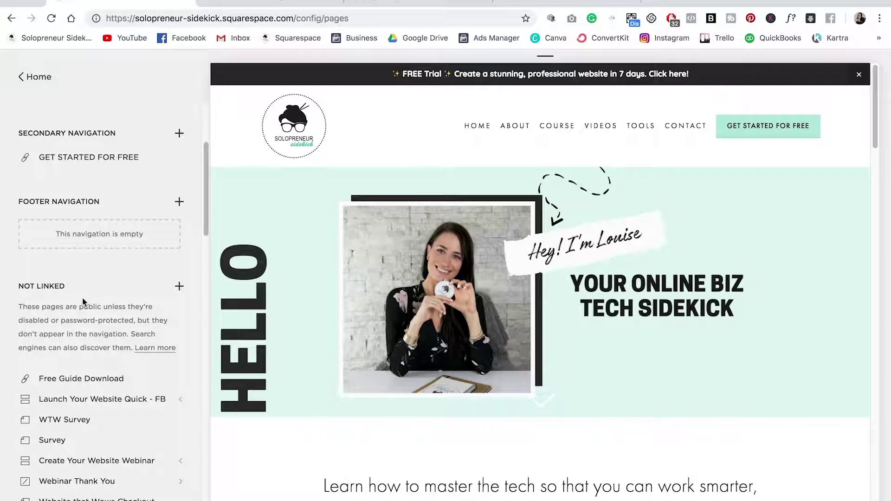
pyautogui.click(179, 287)
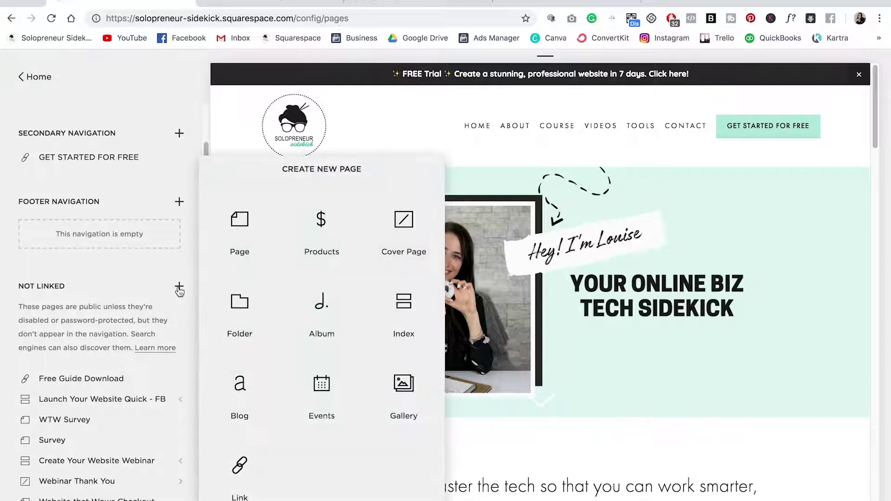
pyautogui.click(405, 397)
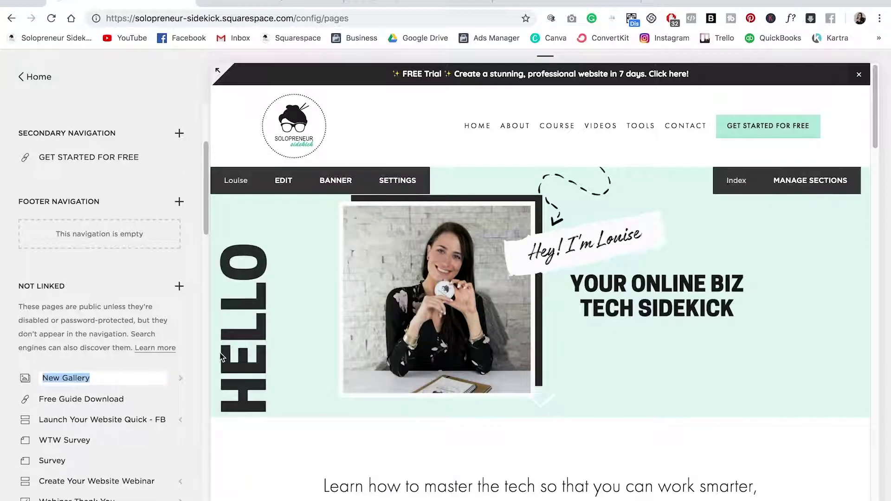
pyautogui.write('Videos')
pyautogui.press('Return')
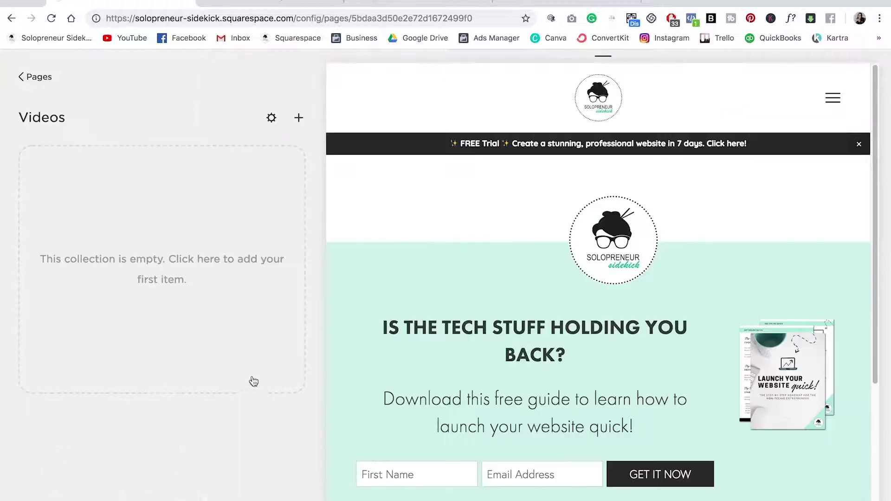
# Step: Start a video item in Videos and copy the Analytics 101 YouTube share link
pyautogui.click(299, 119)
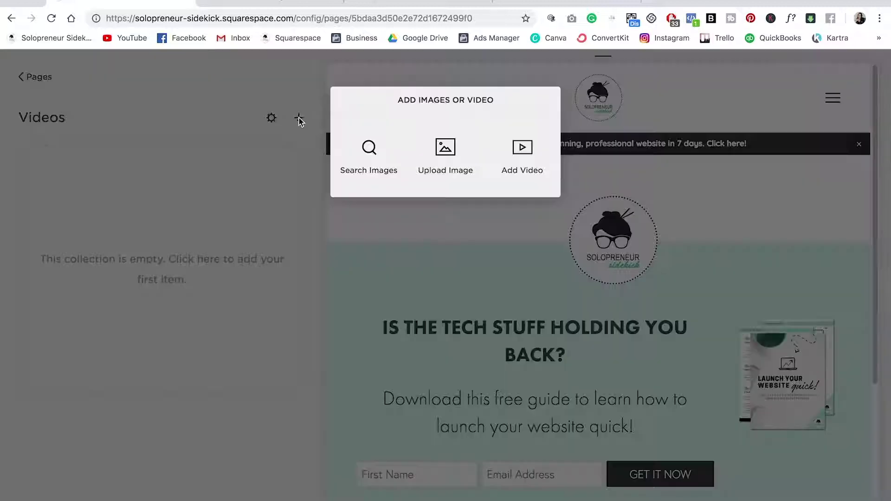
pyautogui.click(536, 185)
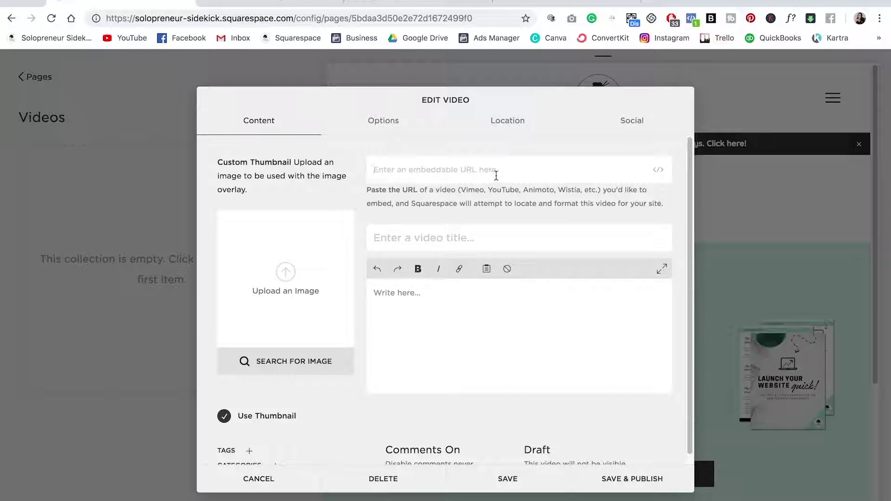
pyautogui.click(295, 3)
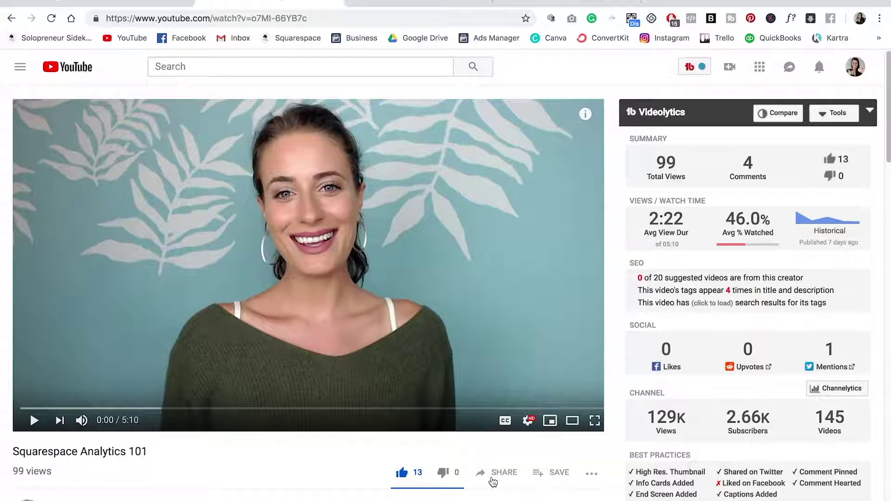
pyautogui.click(496, 475)
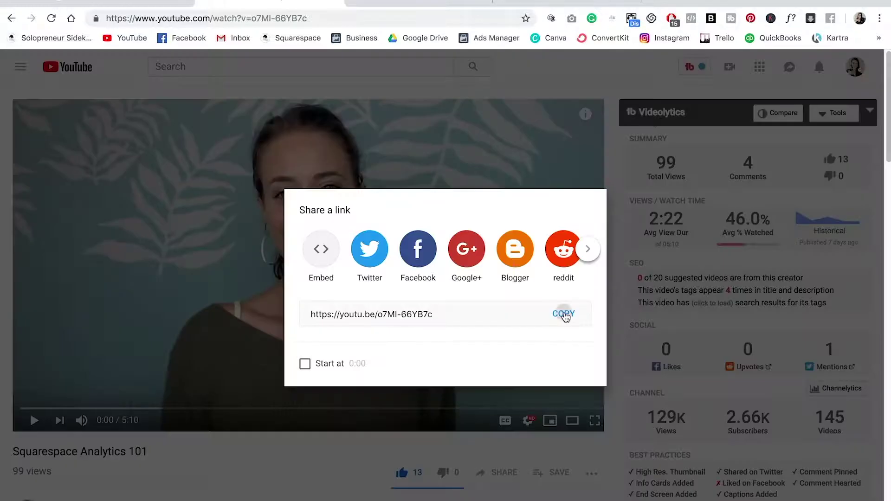
pyautogui.click(563, 313)
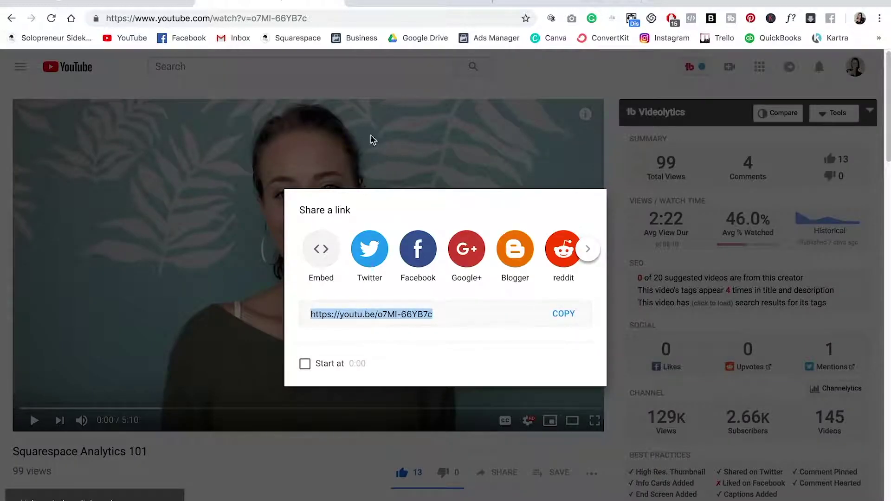
pyautogui.click(128, 3)
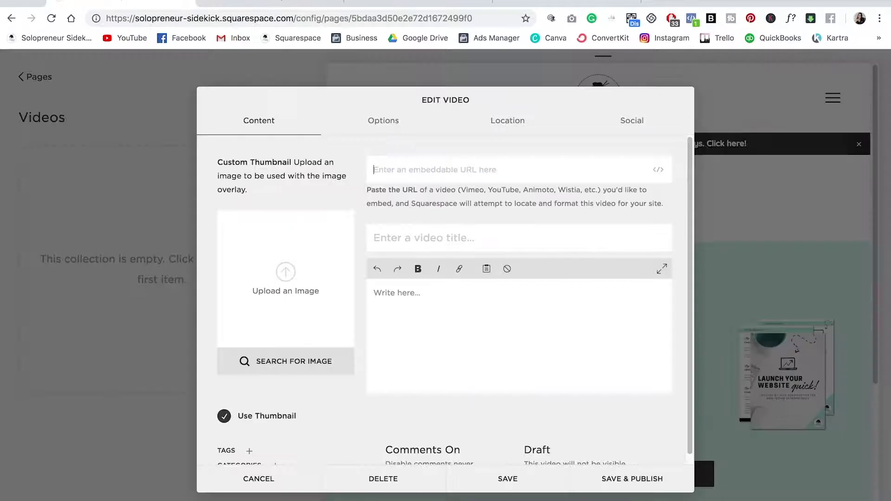
# Step: Paste the Analytics 101 YouTube link into the video URL field and save and publish
pyautogui.click(450, 165)
pyautogui.hotkey('ctrl', 'v')
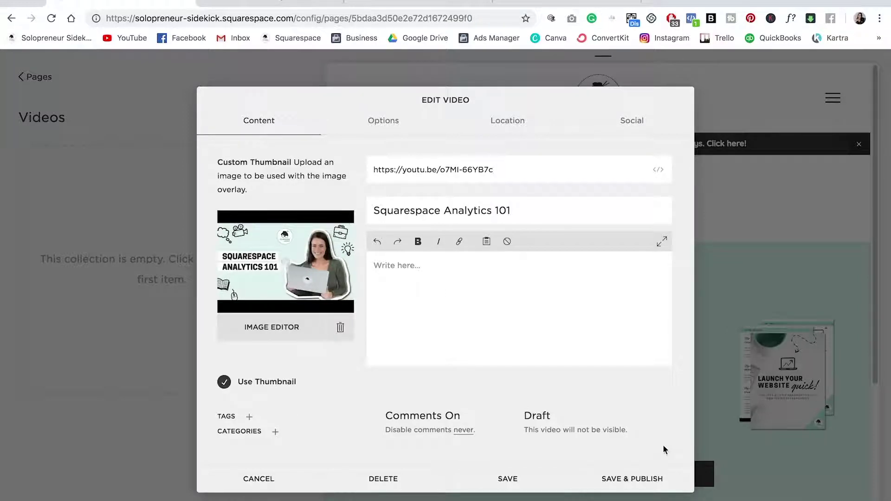
pyautogui.click(659, 481)
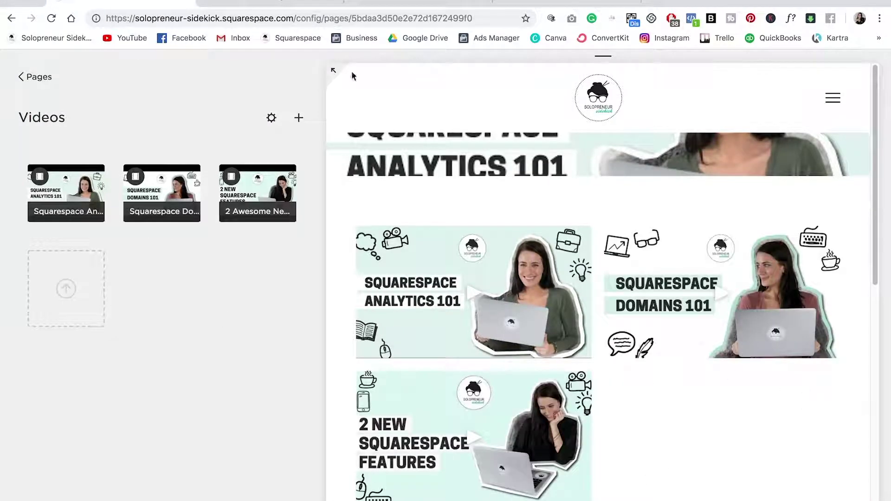
# Step: Preview the Videos gallery at full size, then go back to the Pages list
pyautogui.click(333, 71)
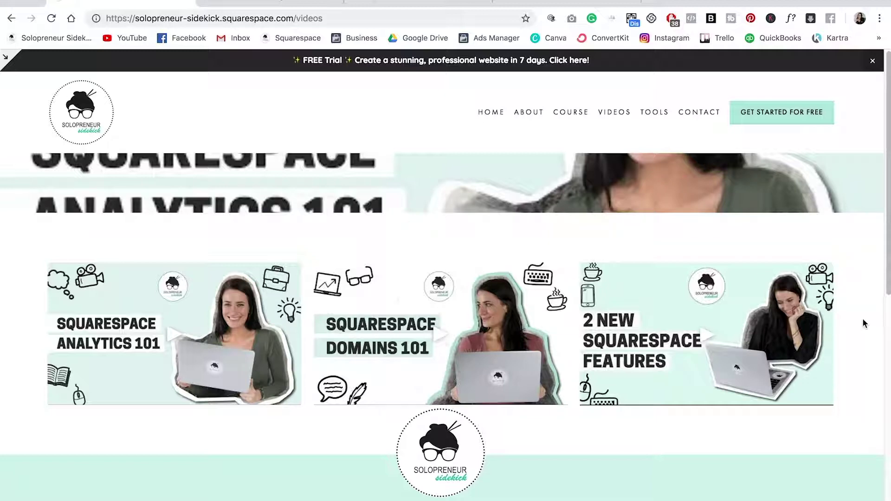
pyautogui.click(6, 56)
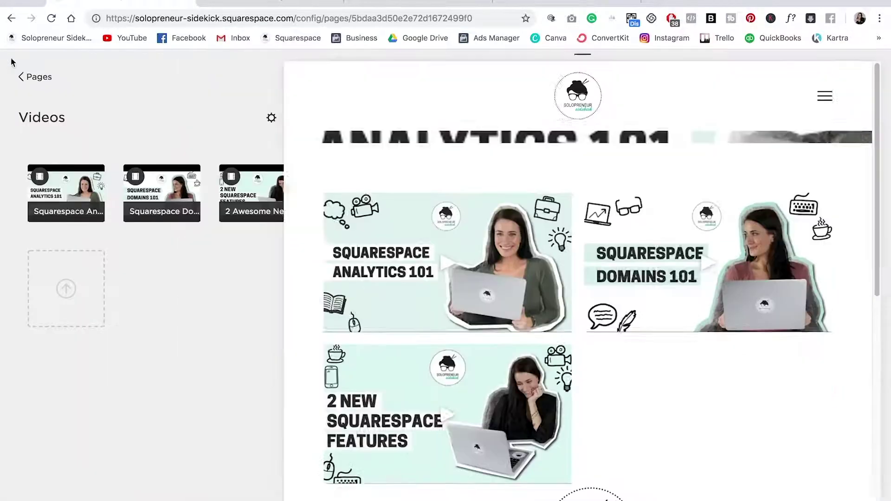
pyautogui.click(41, 78)
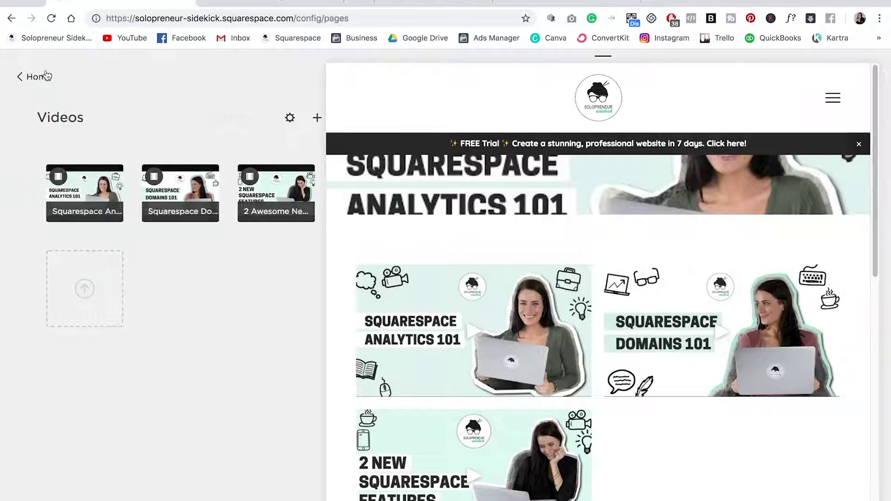
pyautogui.scroll(-5, 167, 211)
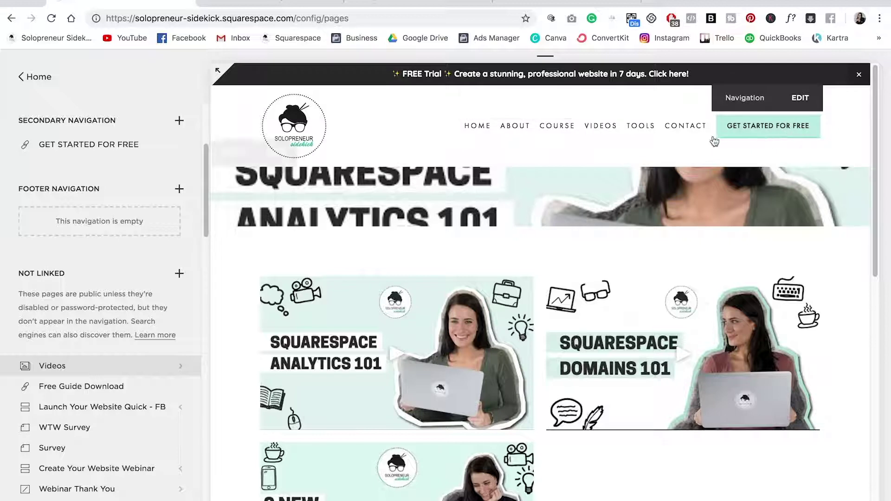
# Step: Add a blank unlinked page titled Example and start editing its content
pyautogui.click(179, 275)
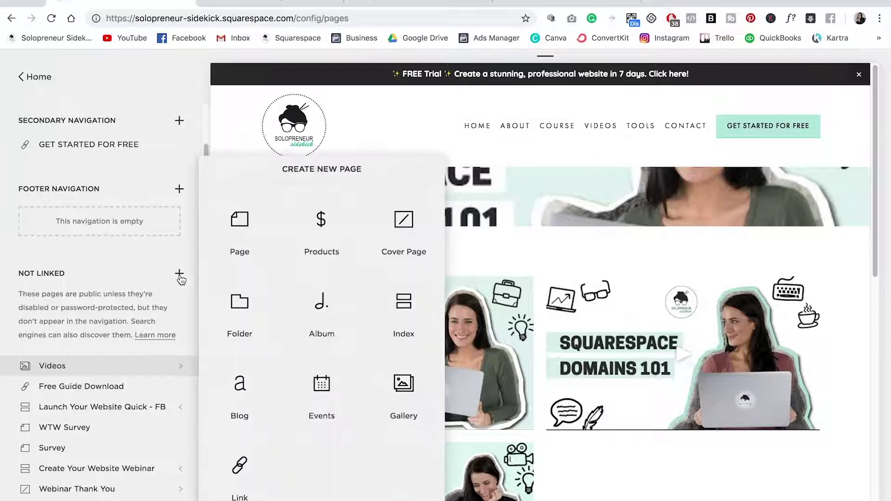
pyautogui.click(240, 229)
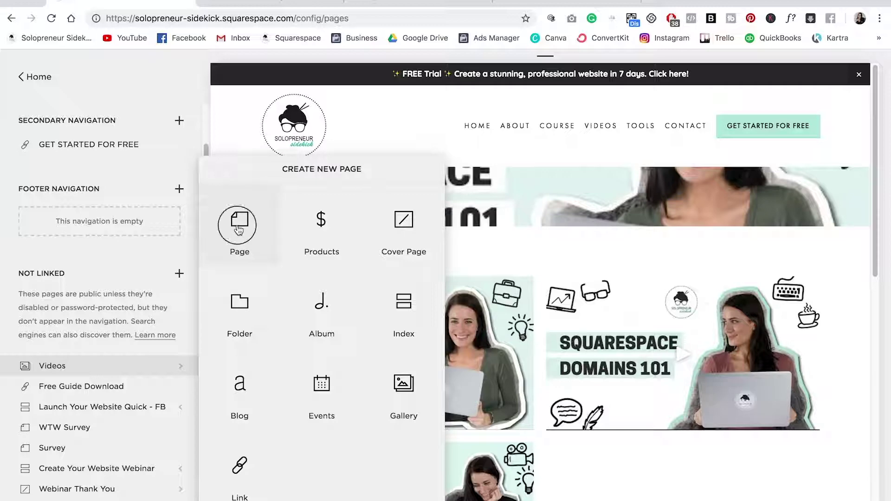
pyautogui.write('Ex')
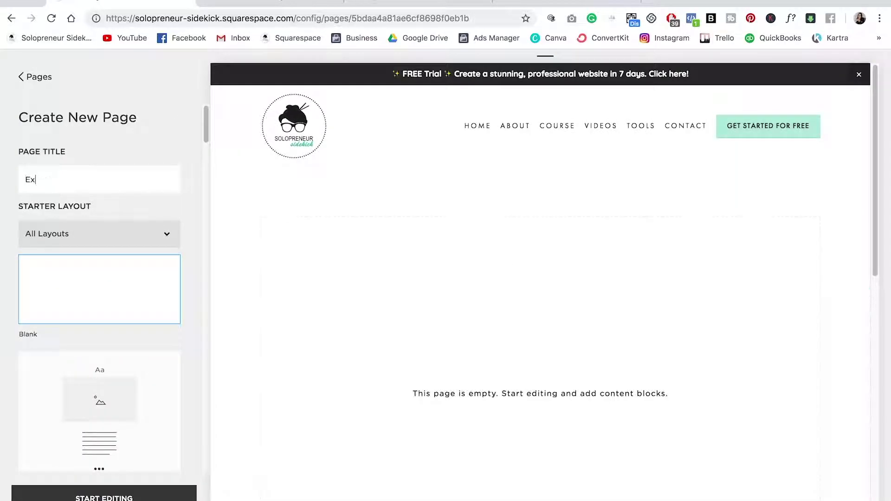
pyautogui.write('ample')
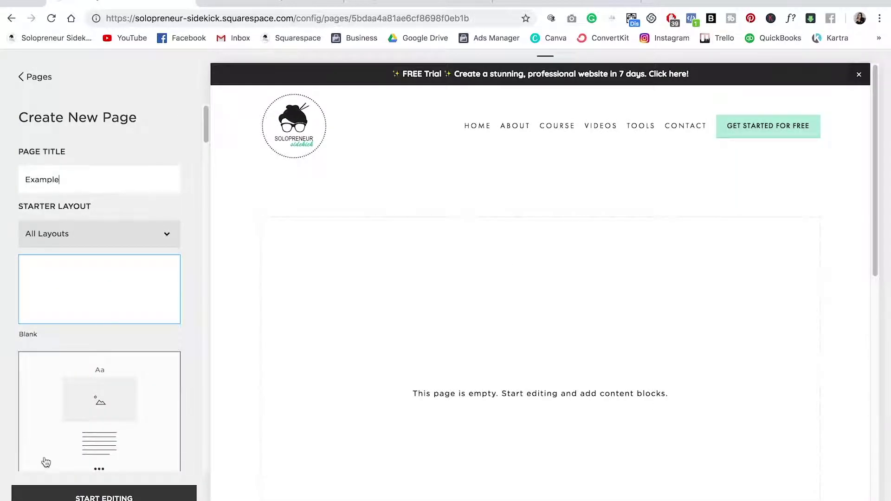
pyautogui.click(103, 495)
pyautogui.moveTo(77, 266)
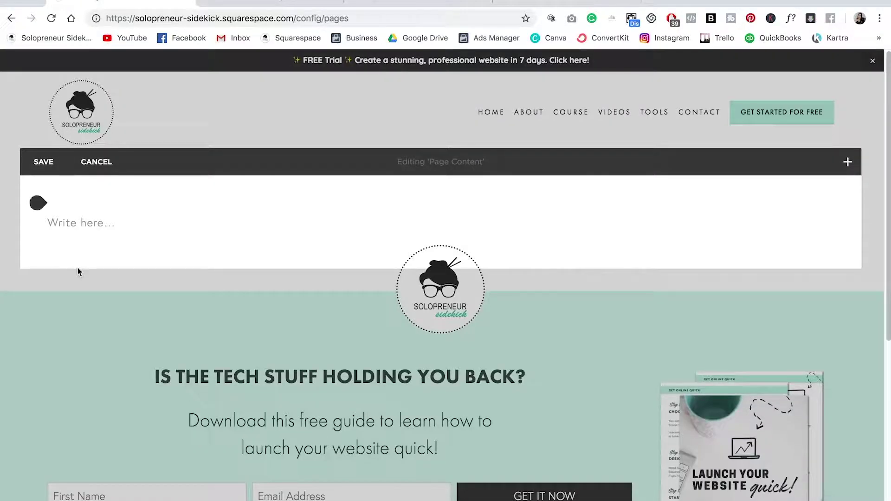
# Step: Insert a Grid gallery block from the content block picker
pyautogui.click(38, 204)
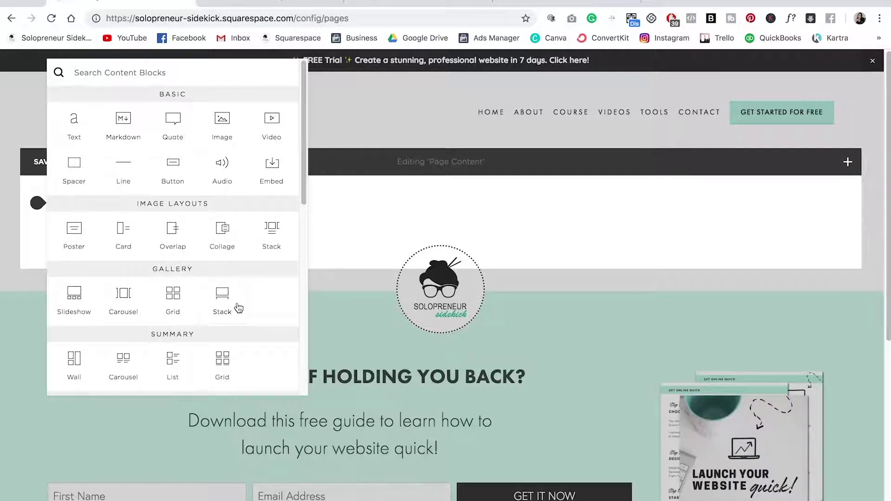
pyautogui.click(174, 302)
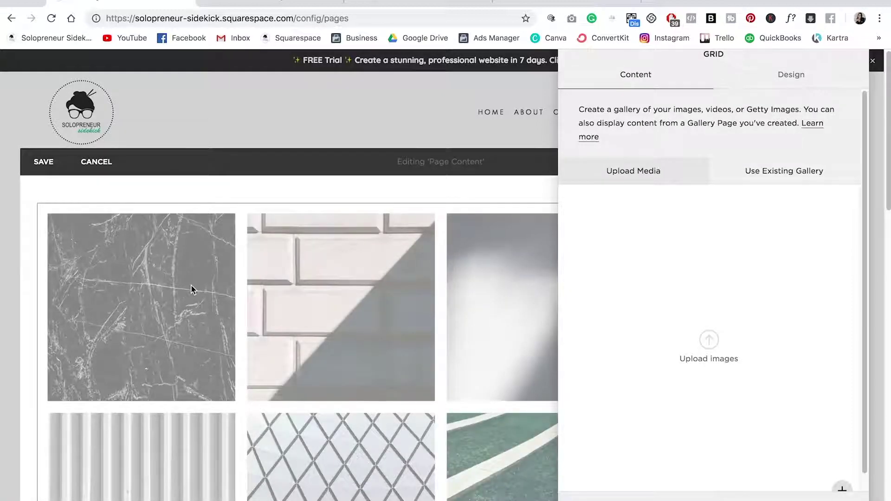
# Step: Set the grid block to use the existing Videos gallery and move the panel aside
pyautogui.click(779, 177)
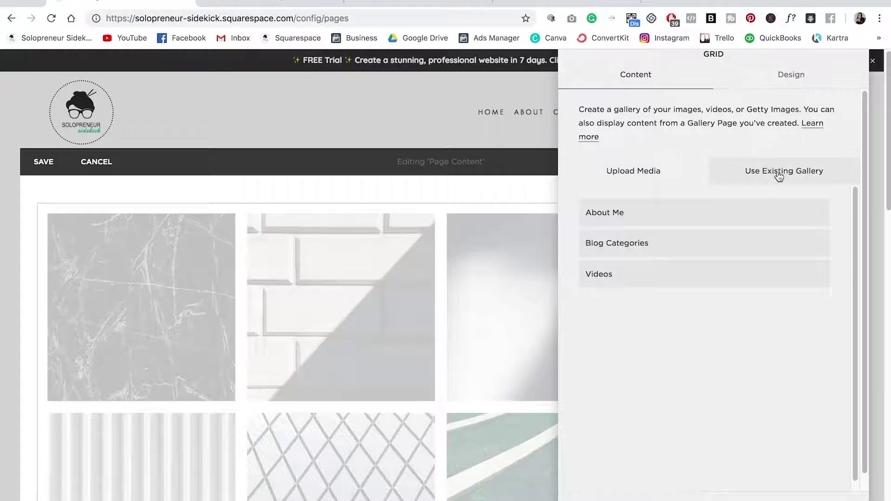
pyautogui.click(598, 277)
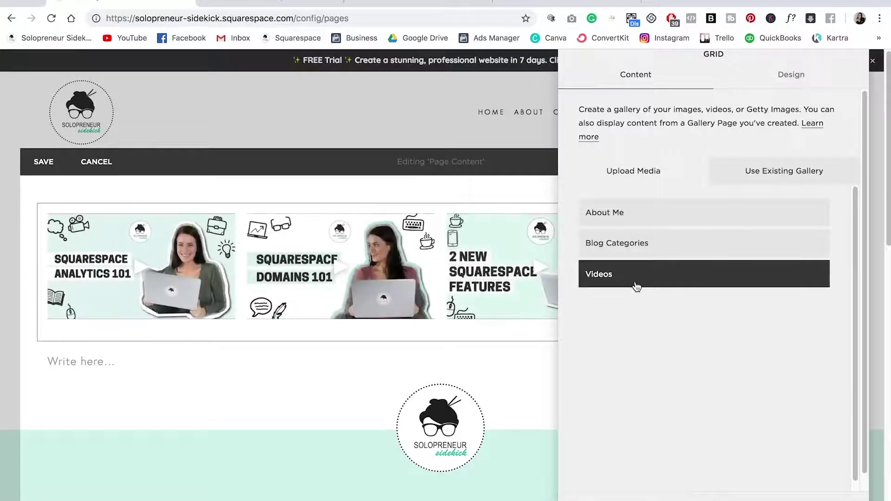
pyautogui.moveTo(691, 59)
pyautogui.mouseDown()
pyautogui.moveTo(865, 79)
pyautogui.moveTo(890, 67)
pyautogui.moveTo(701, 62)
pyautogui.mouseUp()
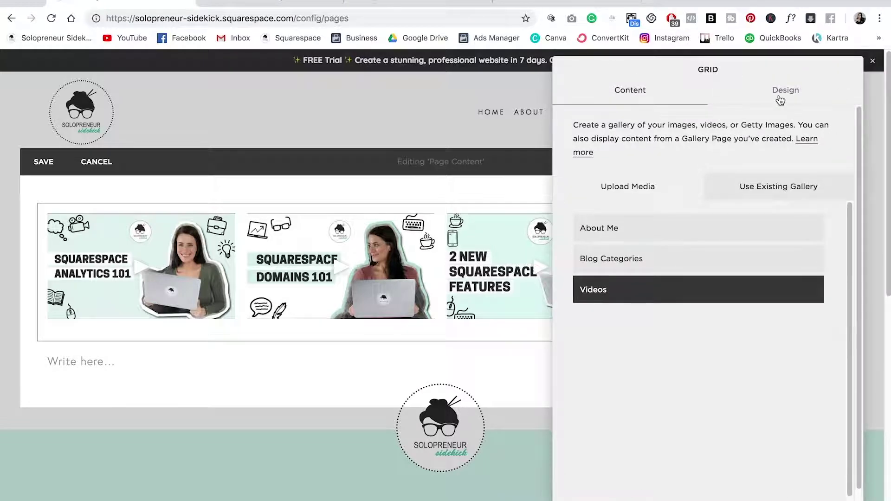
# Step: Keep the thumbnails at 16:9 Widescreen after trying 1:1, with titles hidden
pyautogui.click(780, 98)
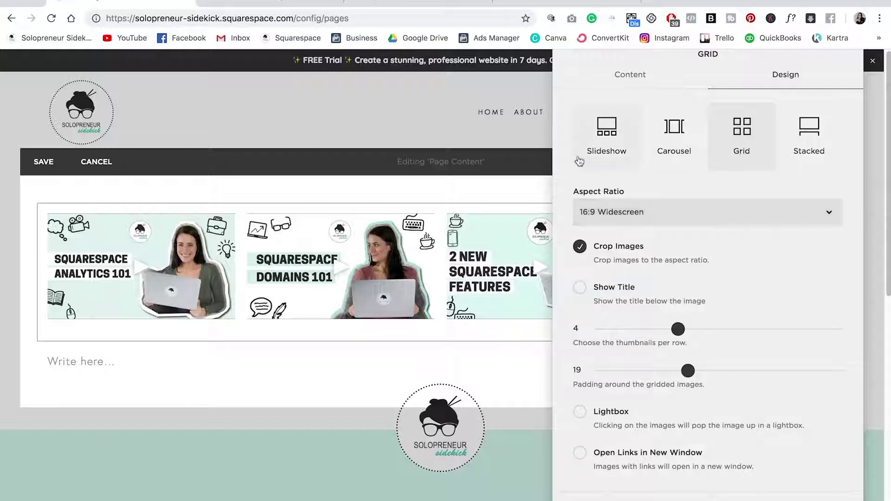
pyautogui.click(620, 223)
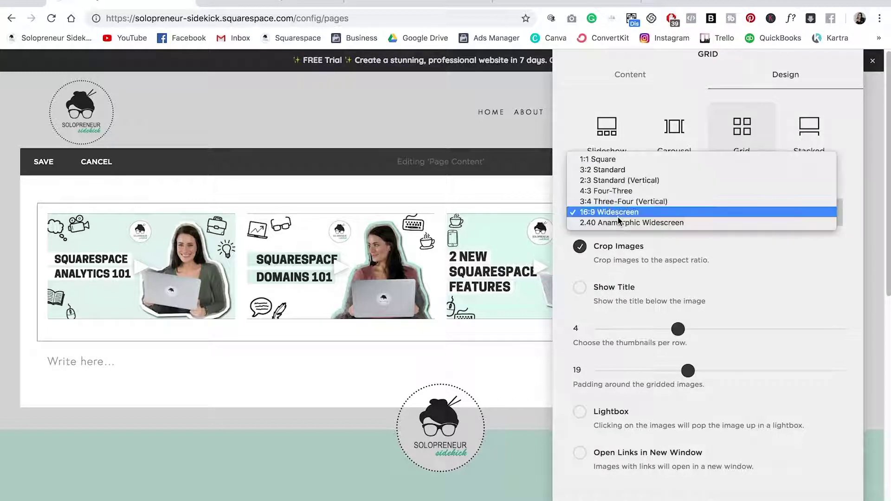
pyautogui.click(603, 159)
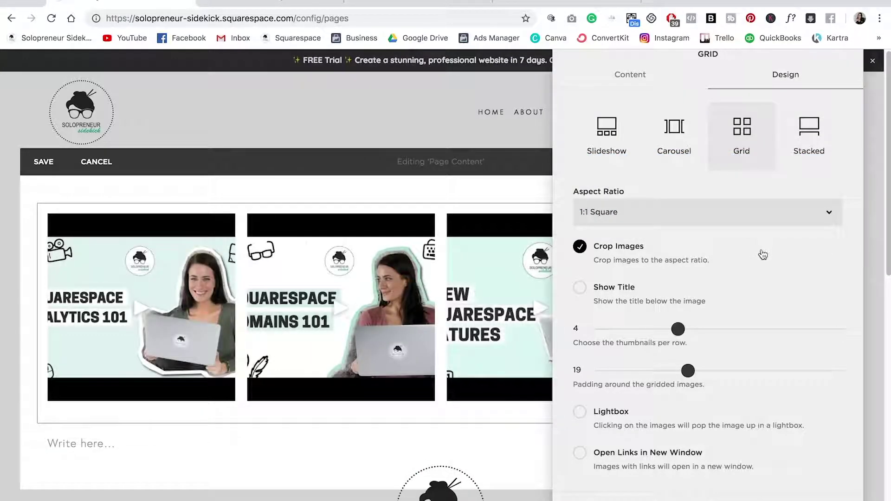
pyautogui.click(646, 212)
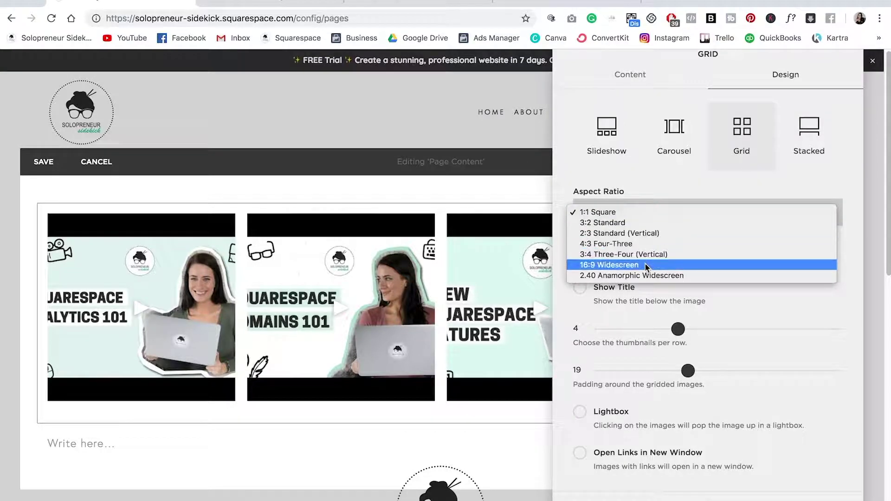
pyautogui.click(635, 267)
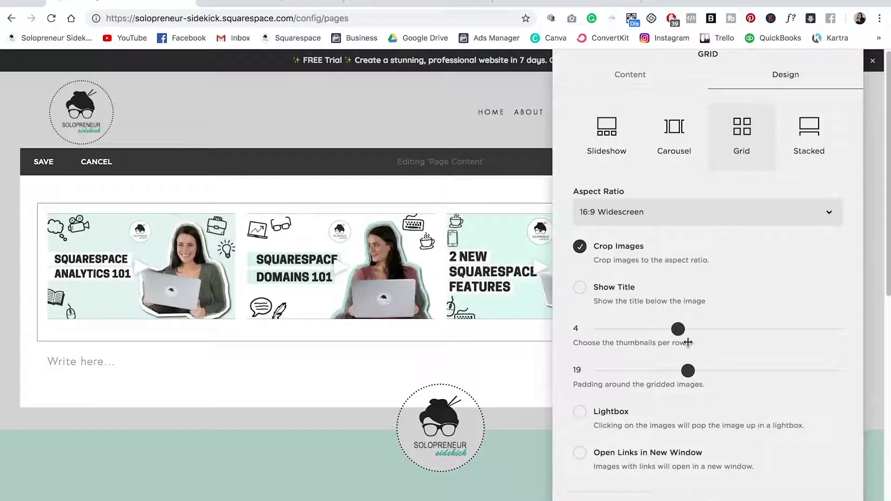
pyautogui.click(579, 287)
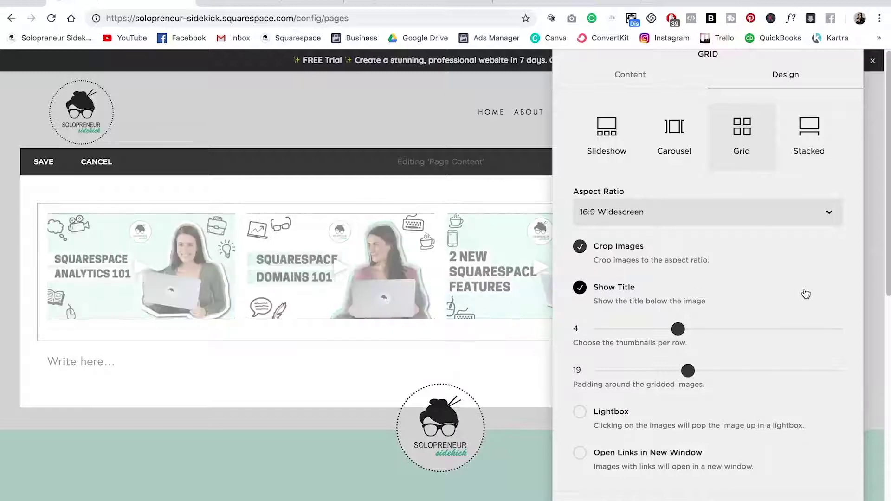
pyautogui.click(579, 288)
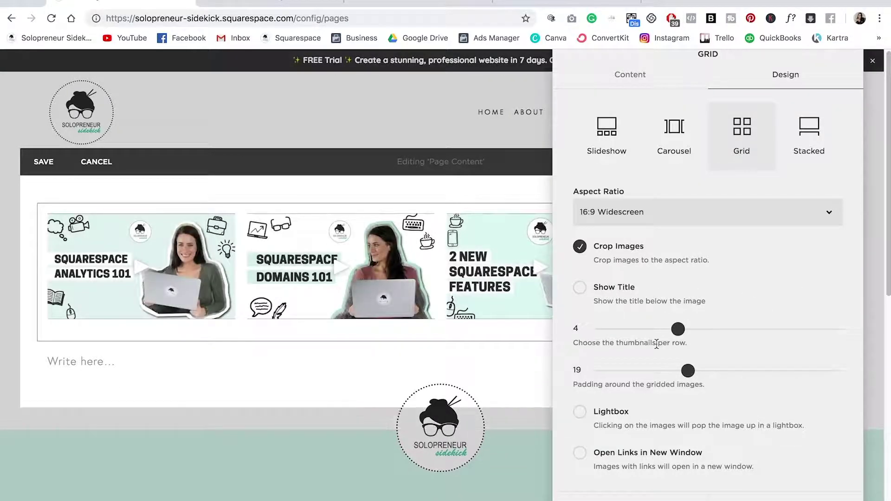
# Step: Set three thumbnails per row and padding 20, then save the page
pyautogui.click(669, 333)
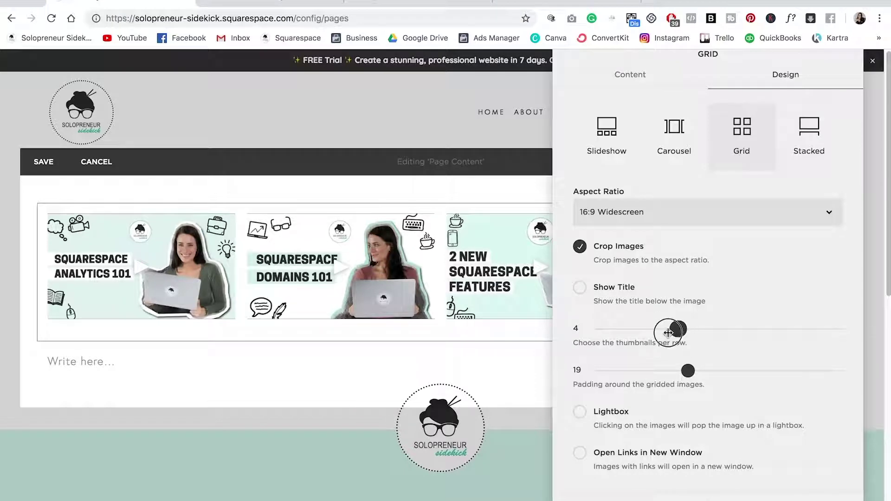
pyautogui.moveTo(668, 333); pyautogui.dragTo(657, 331)
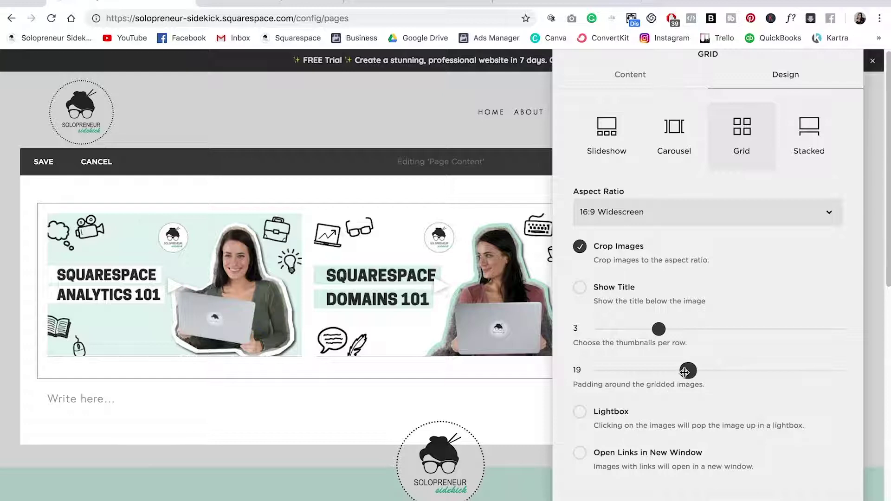
pyautogui.moveTo(687, 370)
pyautogui.mouseDown()
pyautogui.moveTo(829, 370)
pyautogui.moveTo(689, 372)
pyautogui.mouseUp()
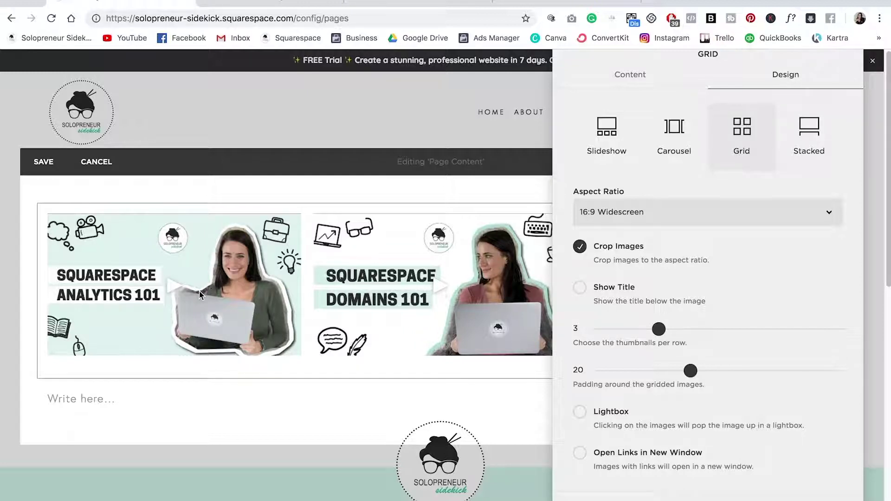
pyautogui.click(239, 315)
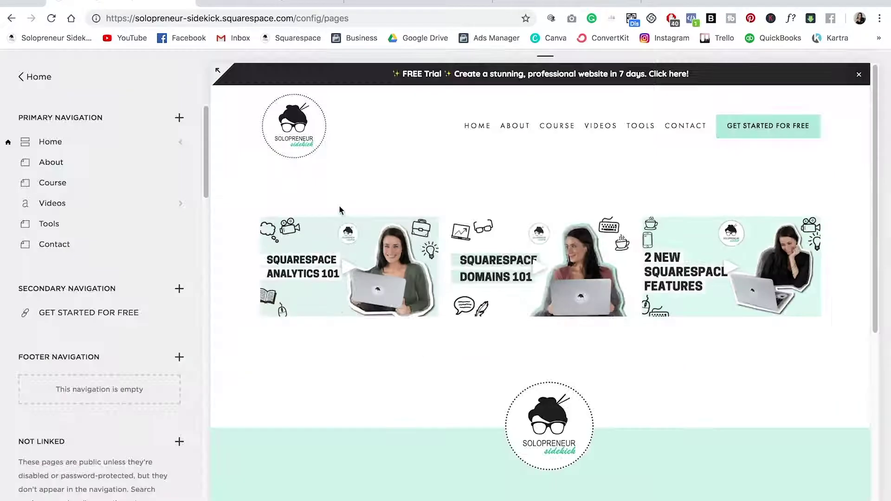
pyautogui.click(217, 71)
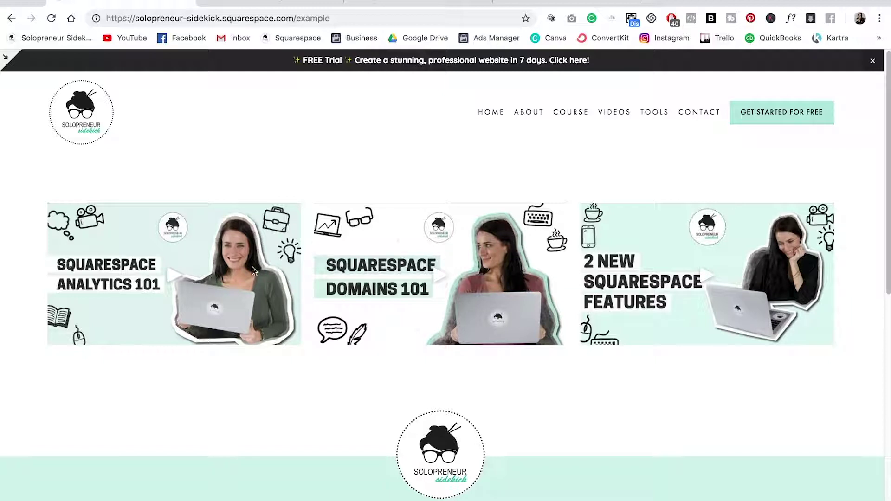
pyautogui.click(176, 281)
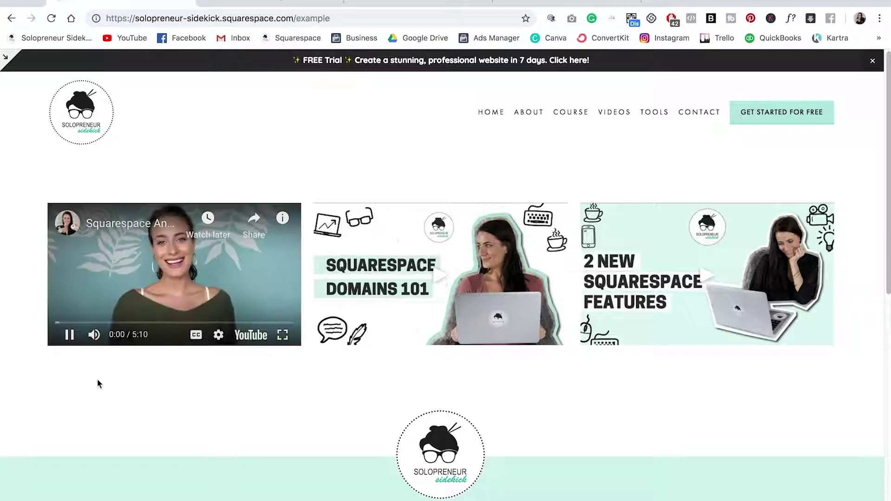
pyautogui.click(70, 332)
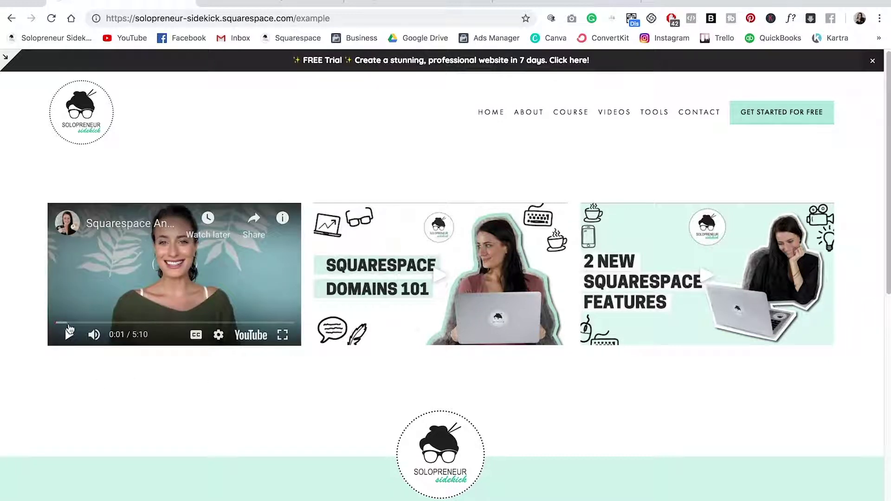
pyautogui.click(5, 56)
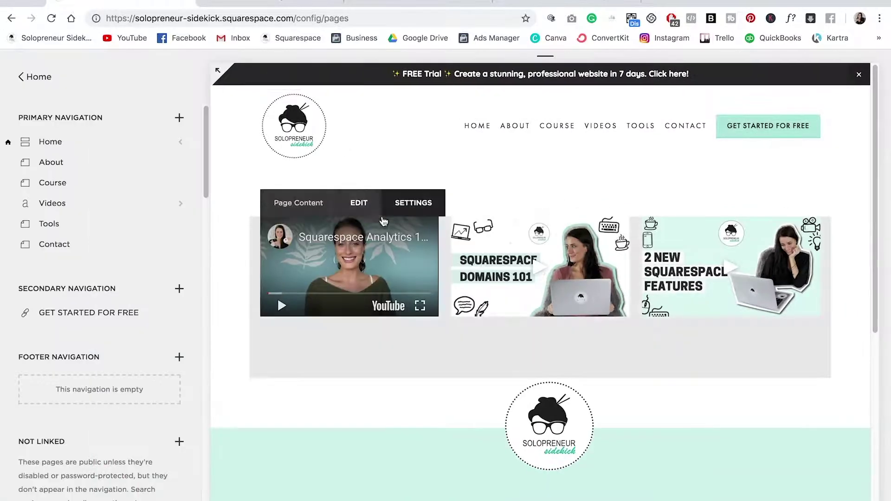
# Step: Open the gallery block's Design settings in the page editor
pyautogui.click(367, 209)
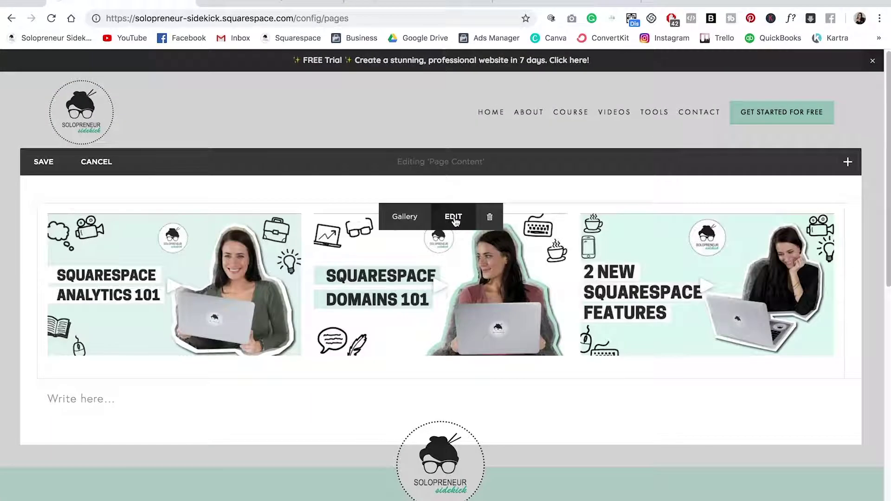
pyautogui.click(448, 223)
pyautogui.click(789, 88)
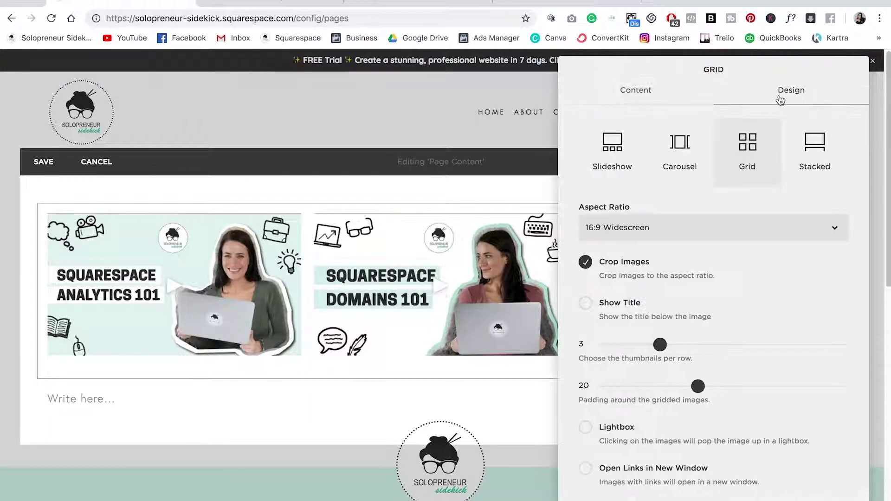
# Step: Enable the lightbox with Light Overlay theme and test it by playing Analytics 101 in preview
pyautogui.click(585, 428)
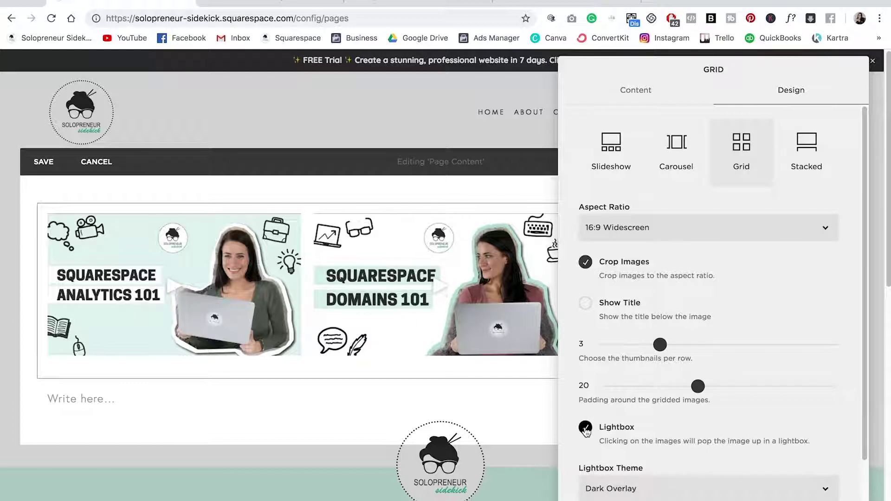
pyautogui.scroll(-2, 794, 441)
pyautogui.click(817, 442)
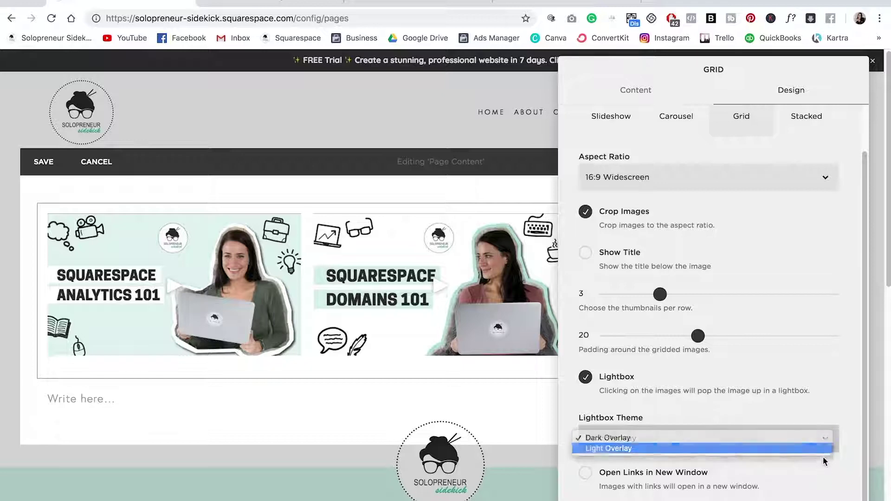
pyautogui.click(821, 448)
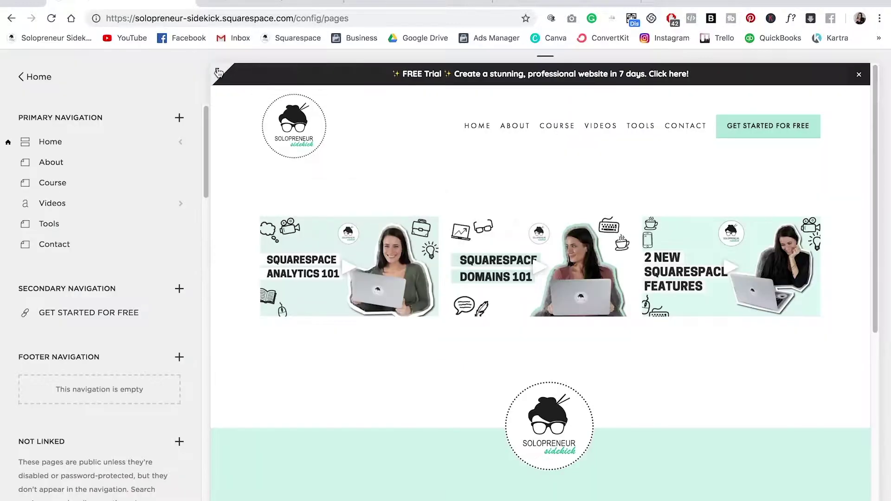
pyautogui.click(218, 72)
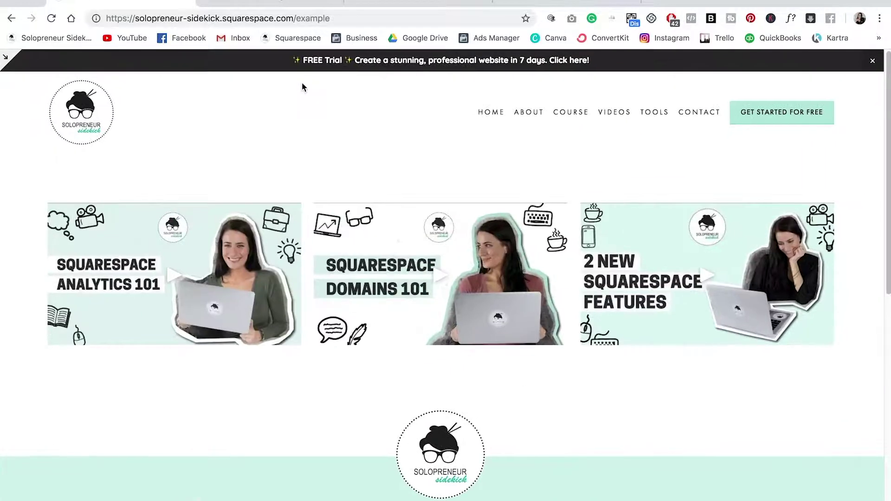
pyautogui.click(176, 281)
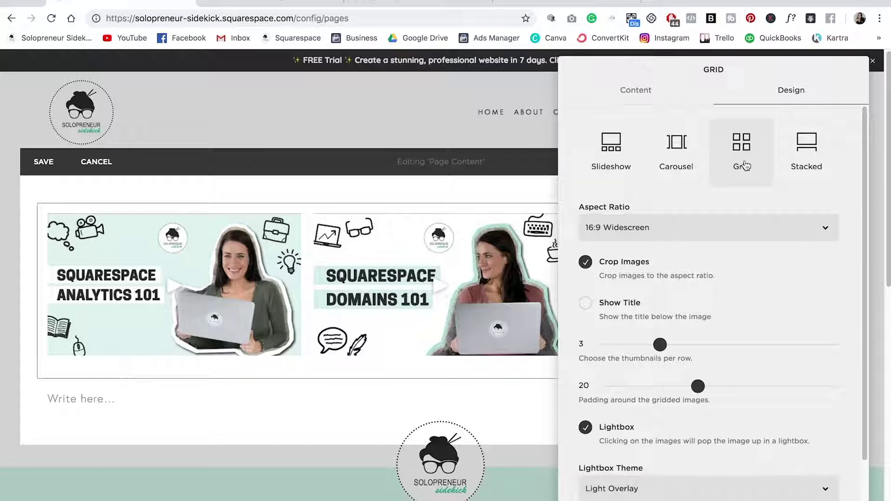
# Step: Switch the gallery to Slideshow with next and previous controls shown
pyautogui.click(613, 148)
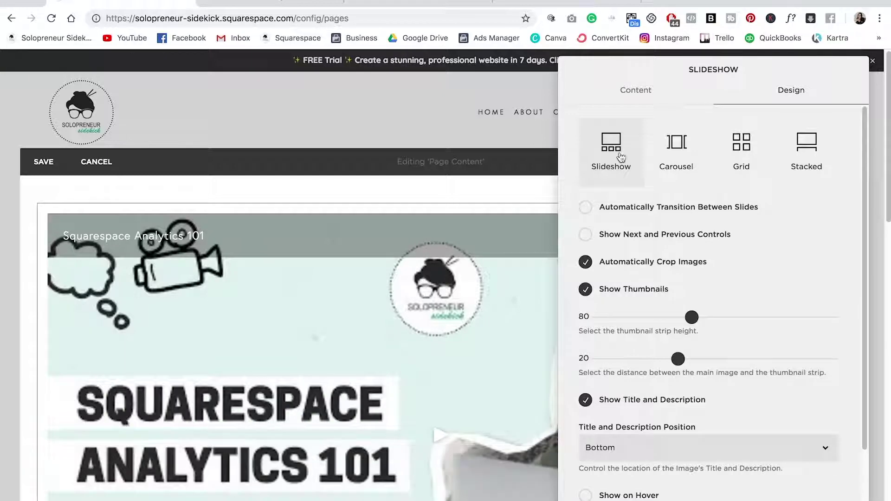
pyautogui.scroll(-5, 527, 214)
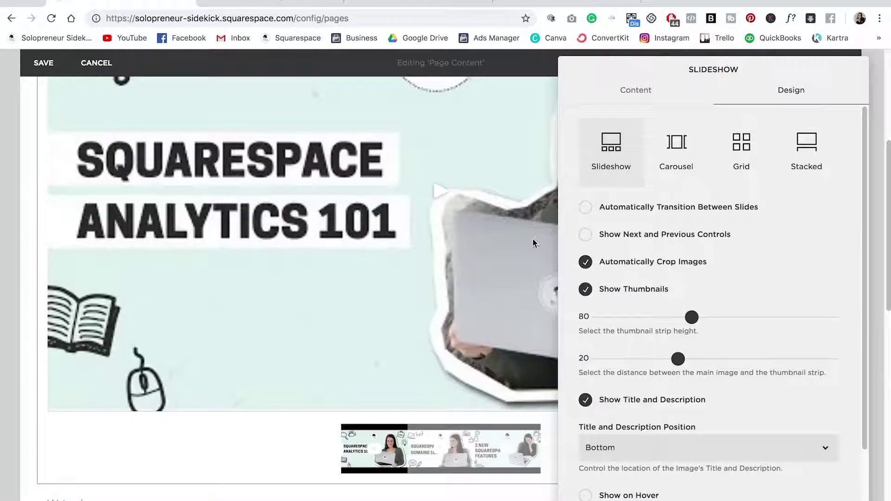
pyautogui.scroll(1, 537, 227)
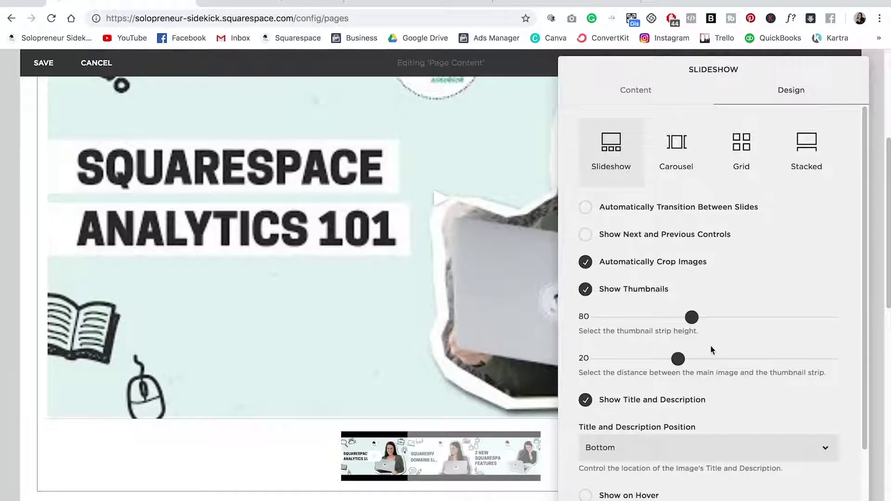
pyautogui.scroll(-3, 712, 349)
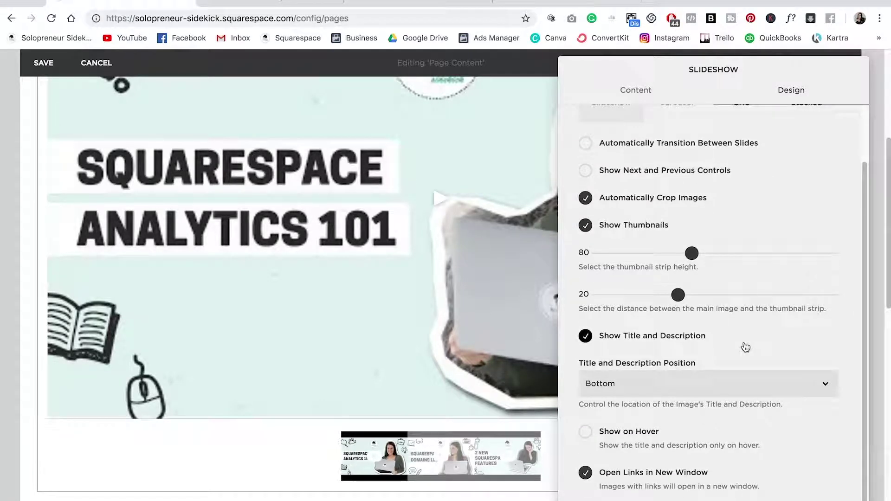
pyautogui.scroll(3, 743, 347)
pyautogui.click(585, 234)
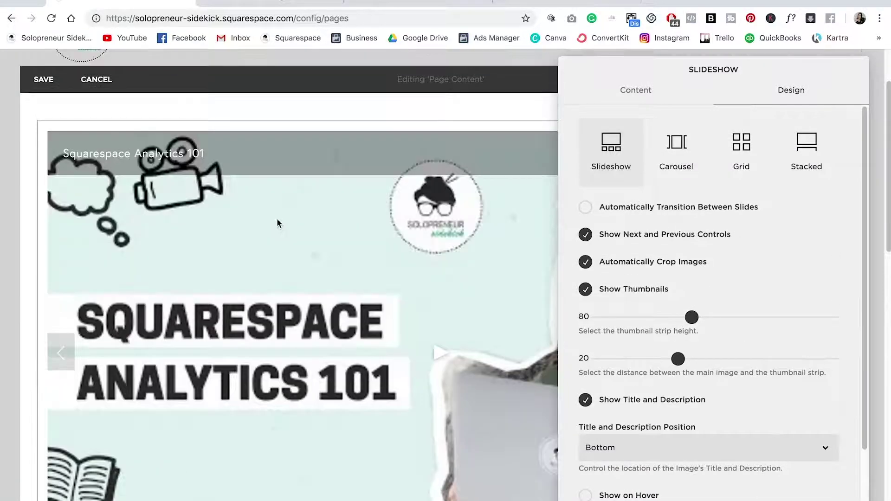
pyautogui.scroll(-3, 436, 246)
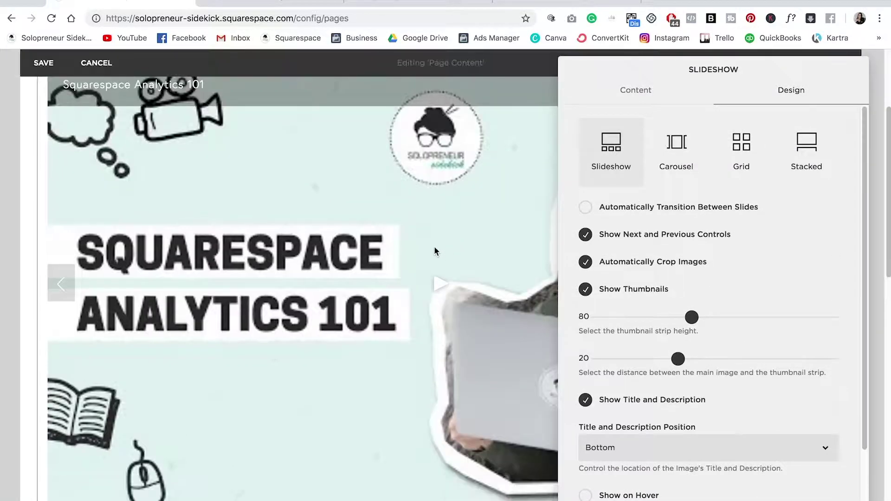
# Step: Switch to Carousel layout with next and previous controls shown
pyautogui.click(681, 164)
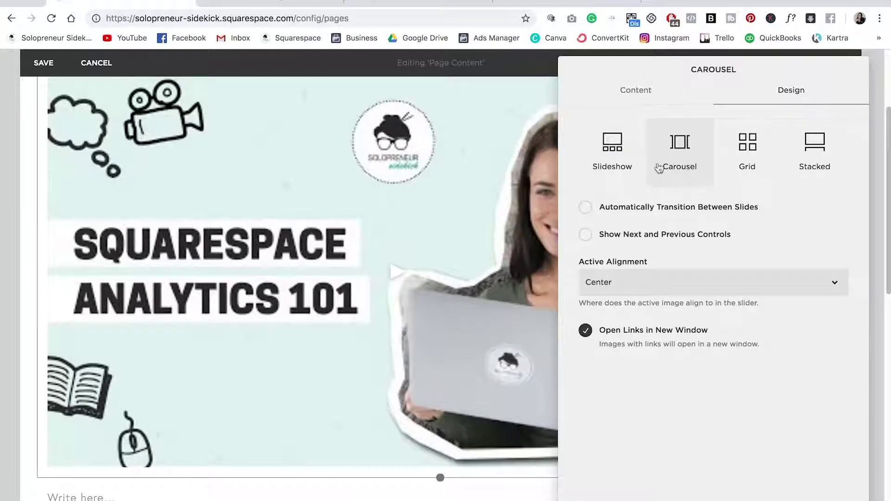
pyautogui.scroll(5, 521, 202)
pyautogui.moveTo(744, 69); pyautogui.dragTo(192, 54)
pyautogui.scroll(-3, 708, 221)
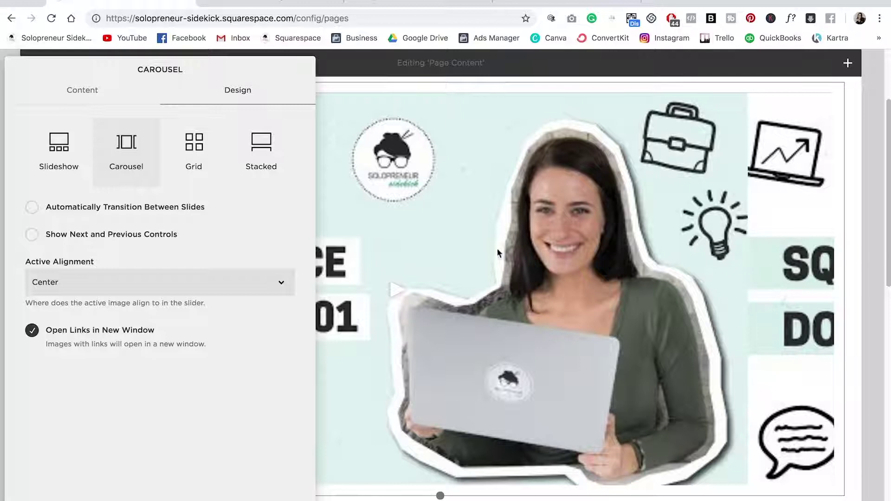
pyautogui.click(92, 233)
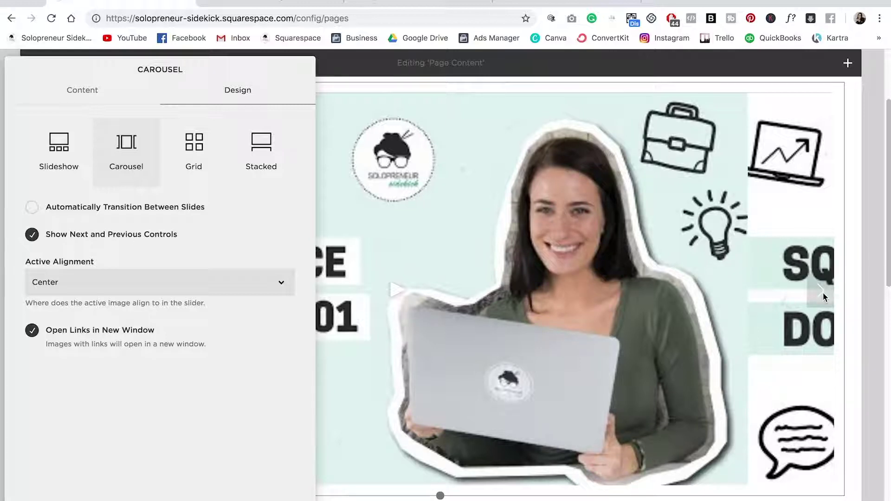
# Step: Try the Stacked layout, then return the gallery to Grid
pyautogui.click(277, 169)
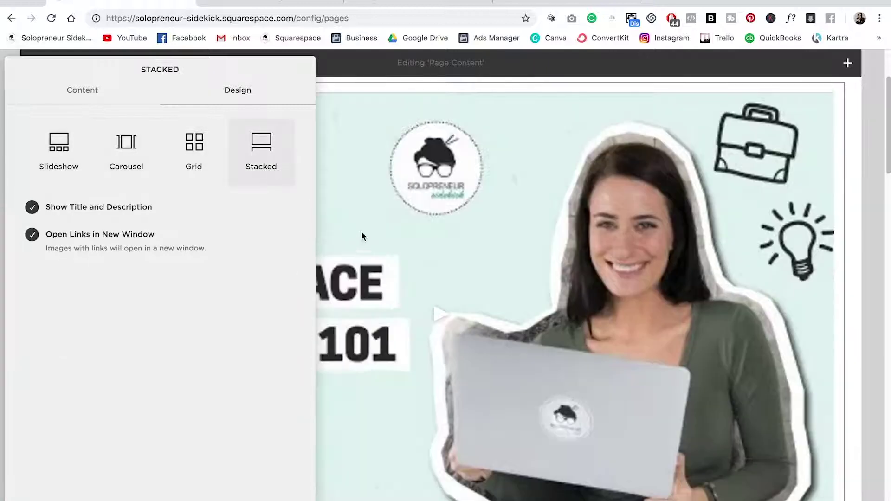
pyautogui.scroll(-10, 577, 215)
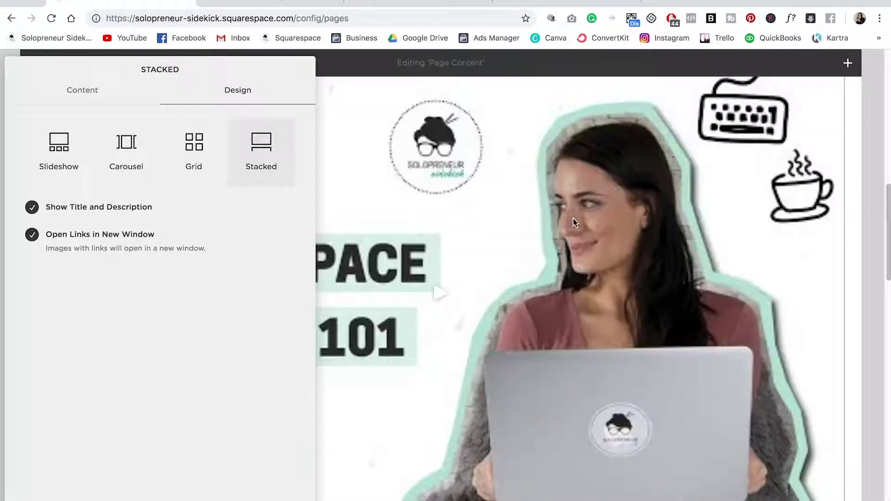
pyautogui.scroll(-10, 574, 222)
pyautogui.scroll(8, 571, 219)
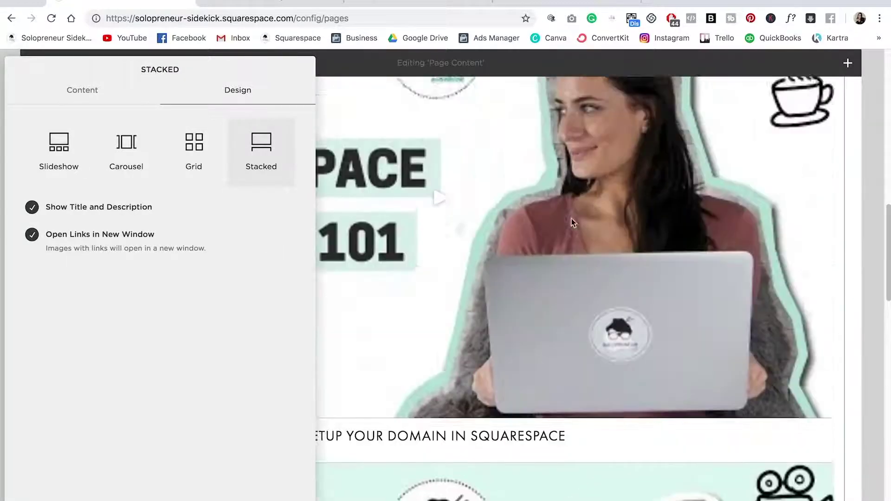
pyautogui.scroll(10, 572, 219)
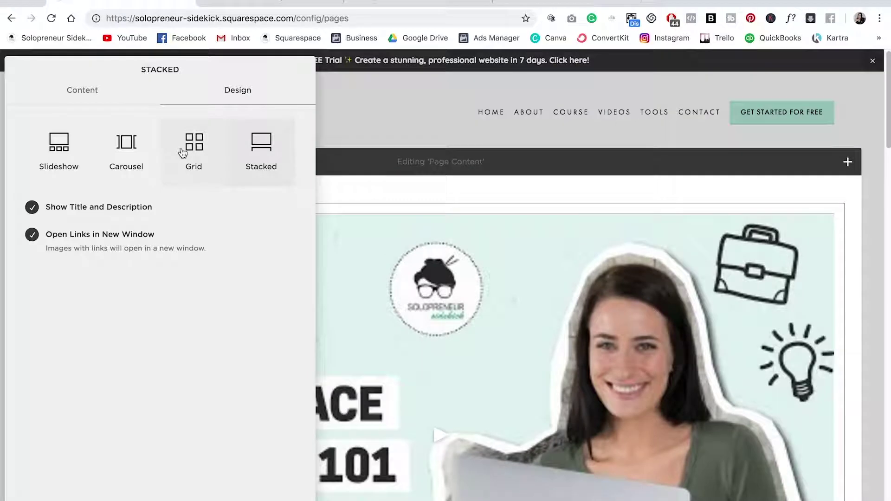
pyautogui.click(181, 153)
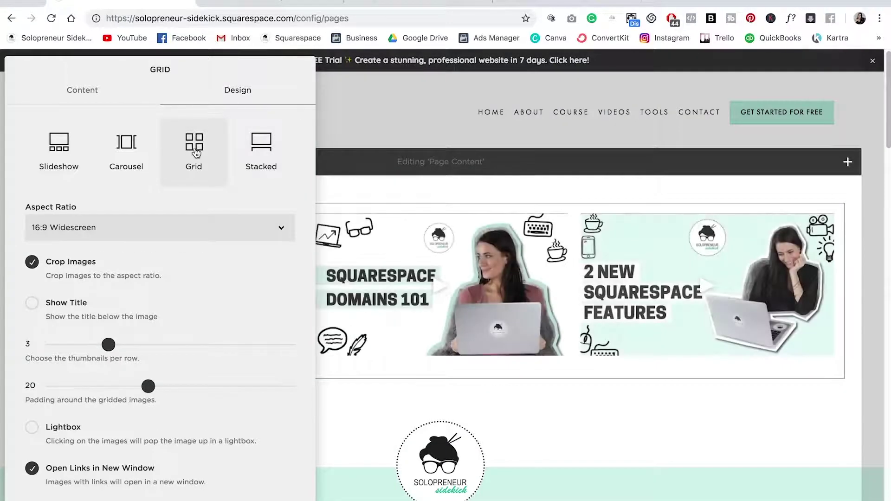
# Step: Close the gallery settings and save the Example page with its grid video gallery
pyautogui.press('Escape')
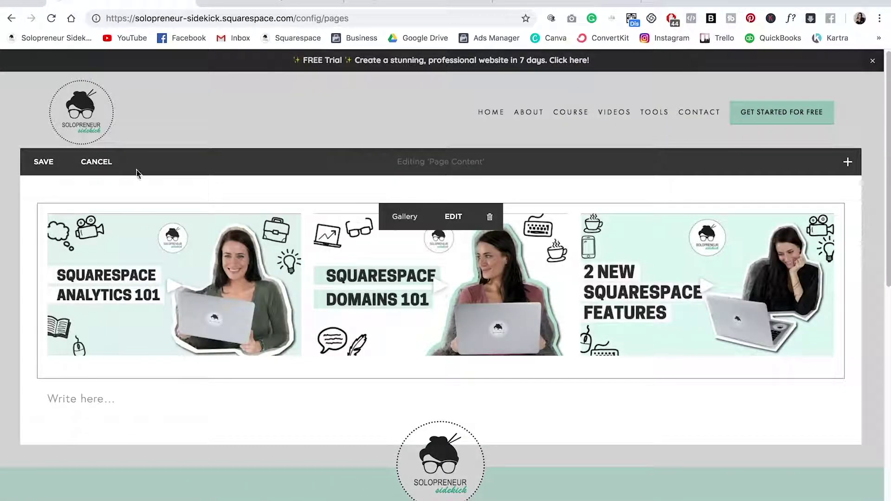
pyautogui.click(40, 165)
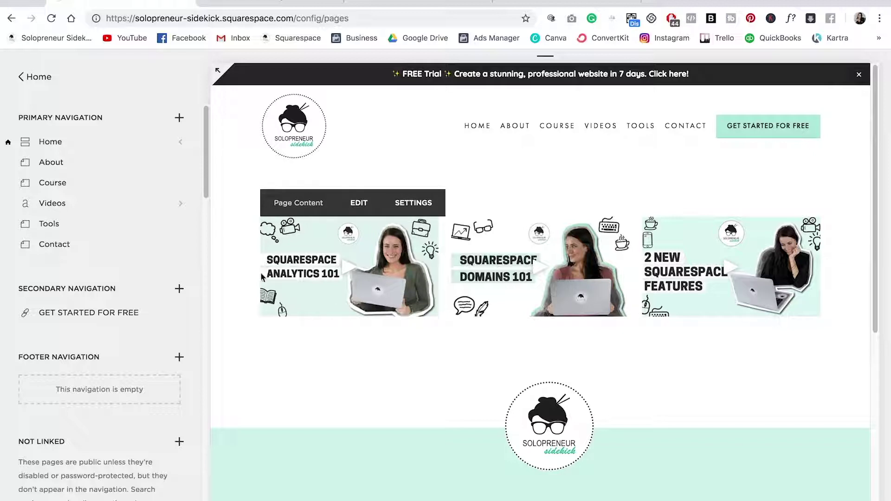
pyautogui.scroll(-4, 170, 314)
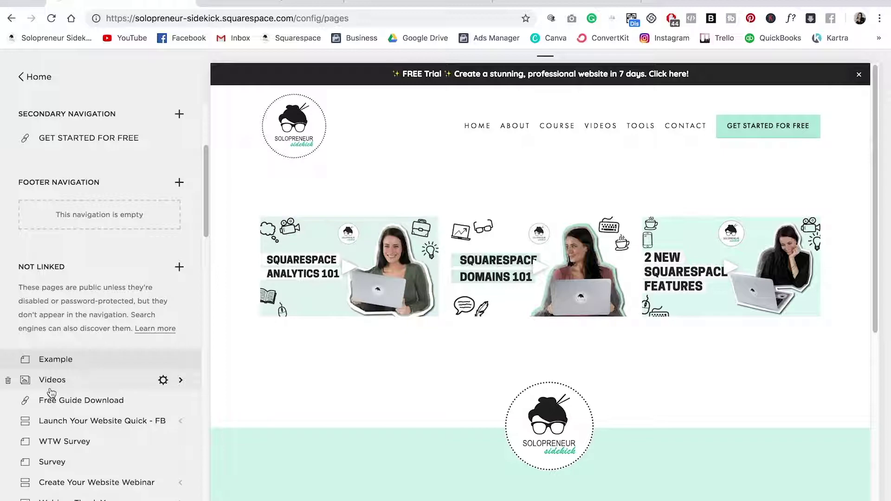
pyautogui.scroll(4, 109, 209)
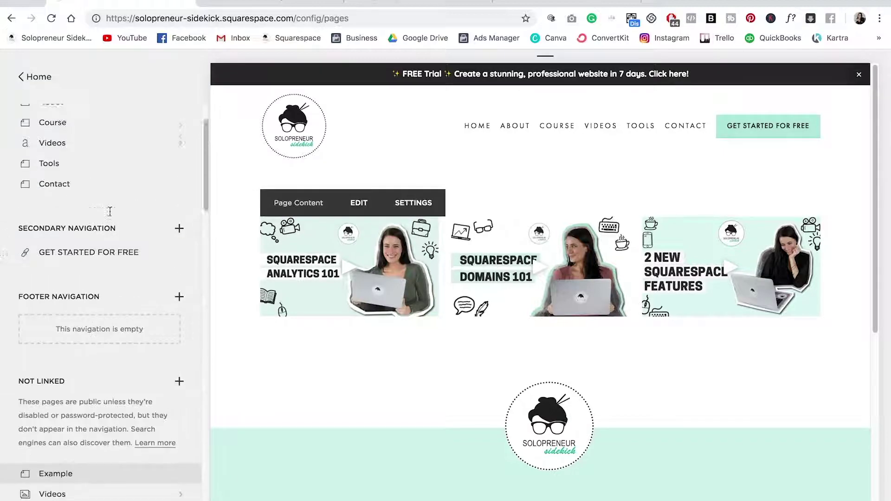
# Step: Insert a grid gallery block on the About page that draws from the existing Videos gallery
pyautogui.click(84, 171)
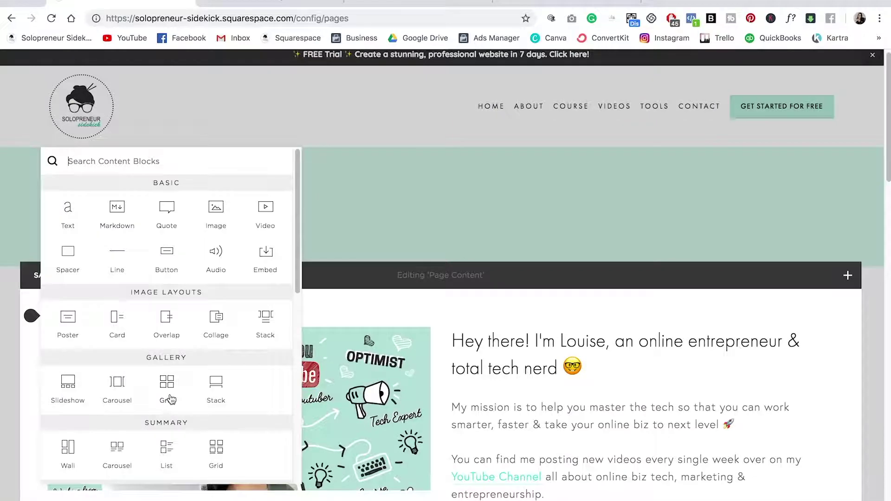
pyautogui.click(170, 399)
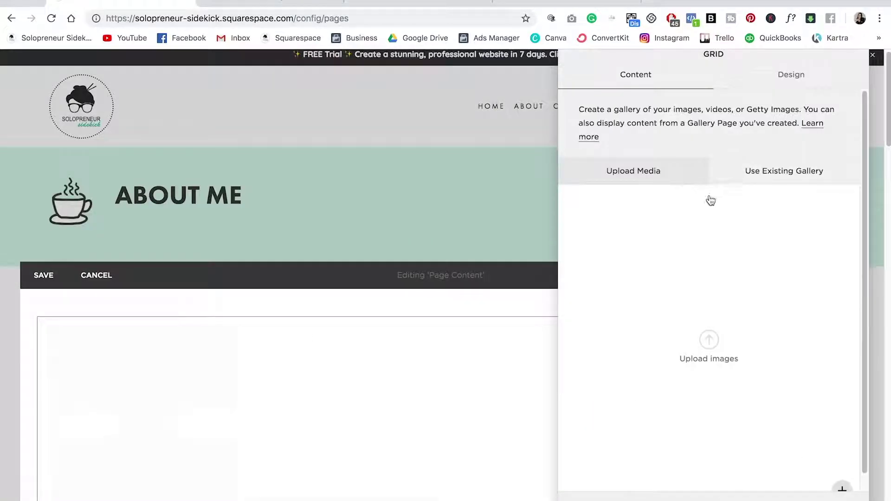
pyautogui.click(768, 173)
pyautogui.click(755, 283)
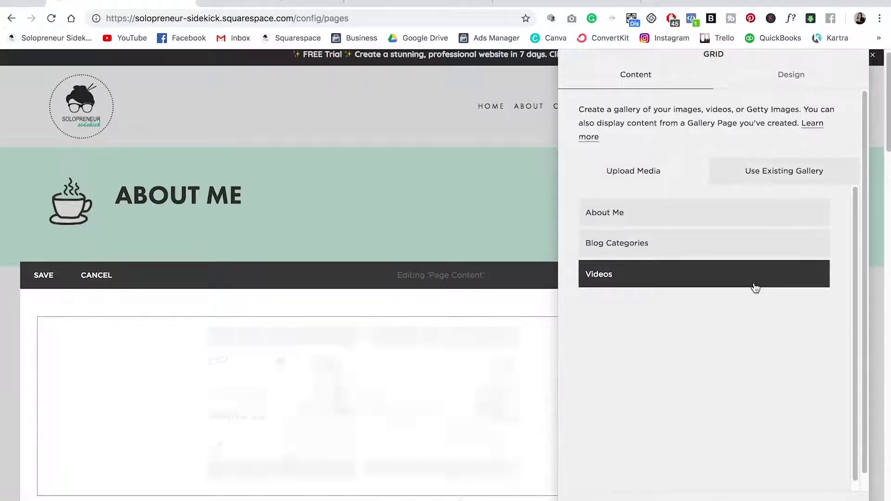
# Step: Set the gallery's thumbnail aspect ratio to 16:9 Widescreen
pyautogui.click(790, 77)
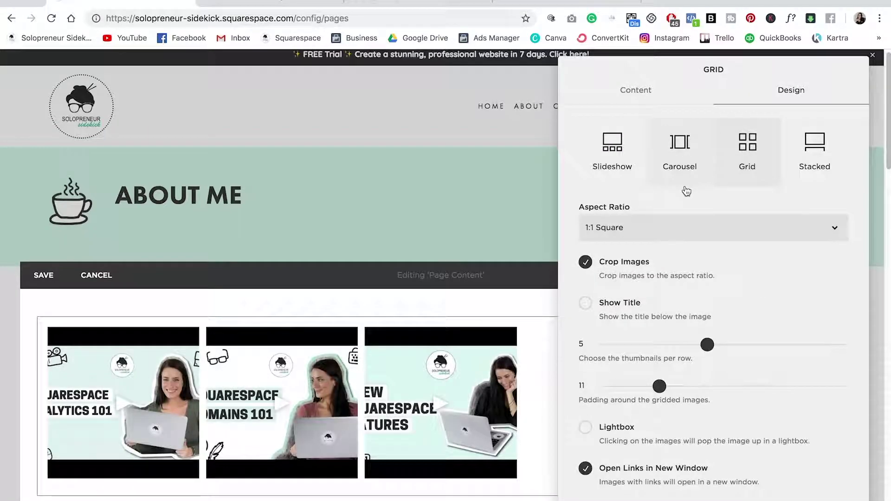
pyautogui.click(656, 227)
pyautogui.click(650, 281)
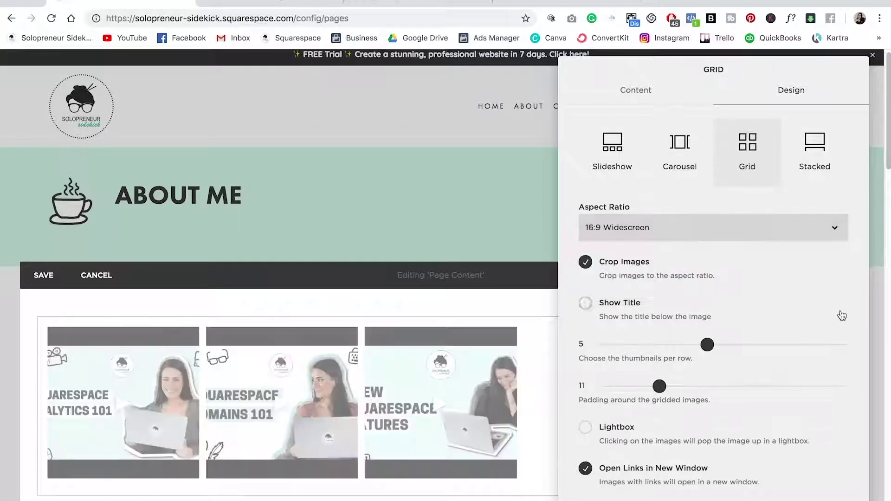